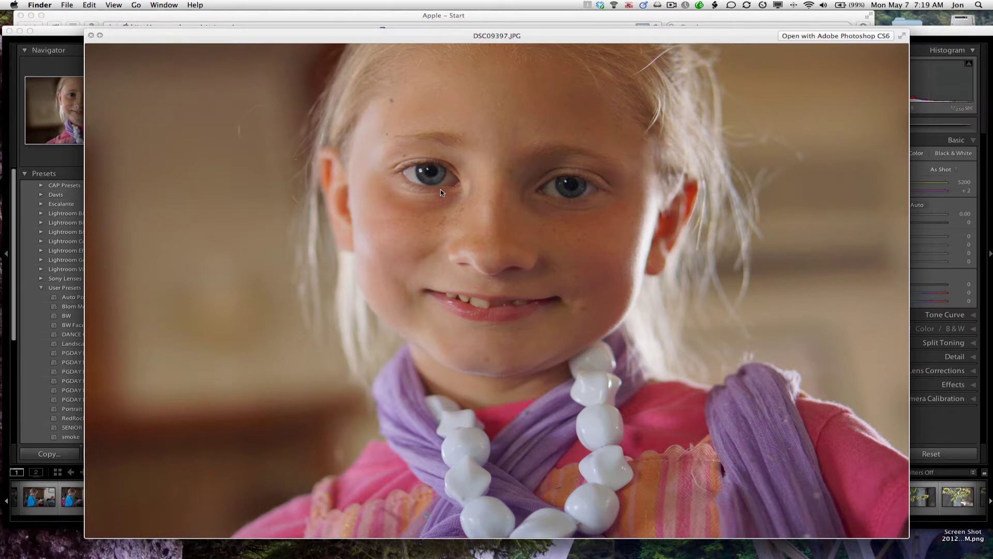
Step: Inspect the raw DSC09397.ARW at 1:1 around the mouth, then fit it in full-screen mode
key("space")
key("super+Tab")
key("super+Tab")
key("super+Tab")
key("super+Tab")
key("super+Tab")
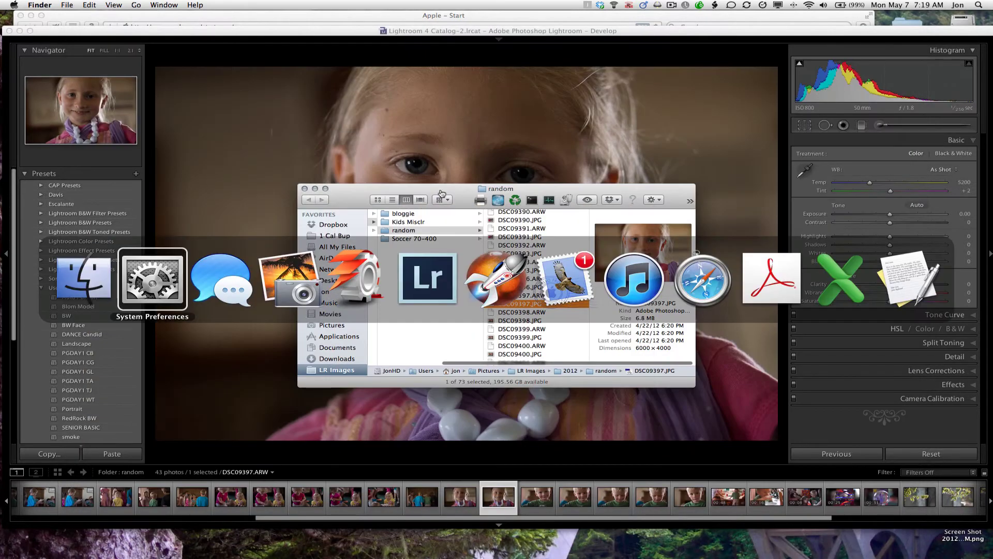
left_click(441, 191)
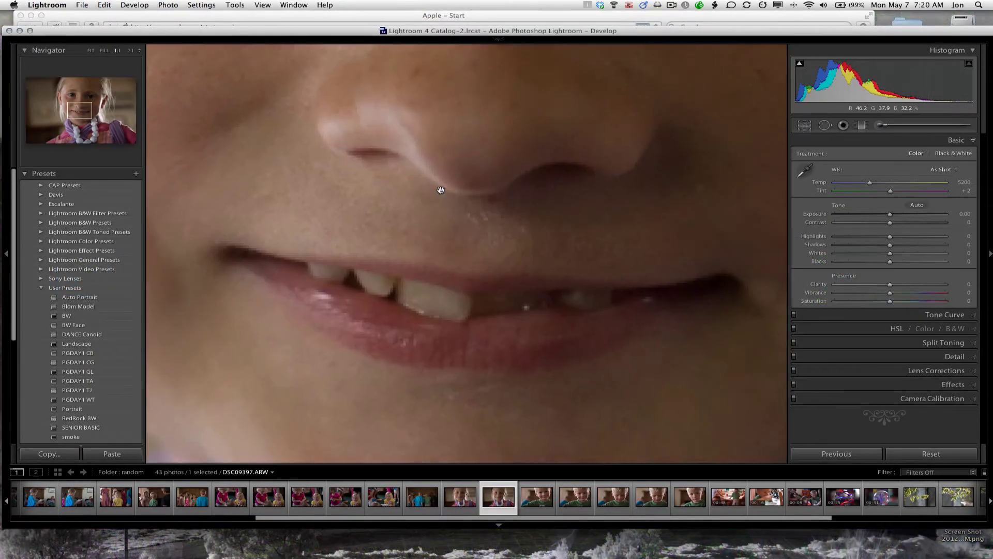
key("f")
left_click(441, 189)
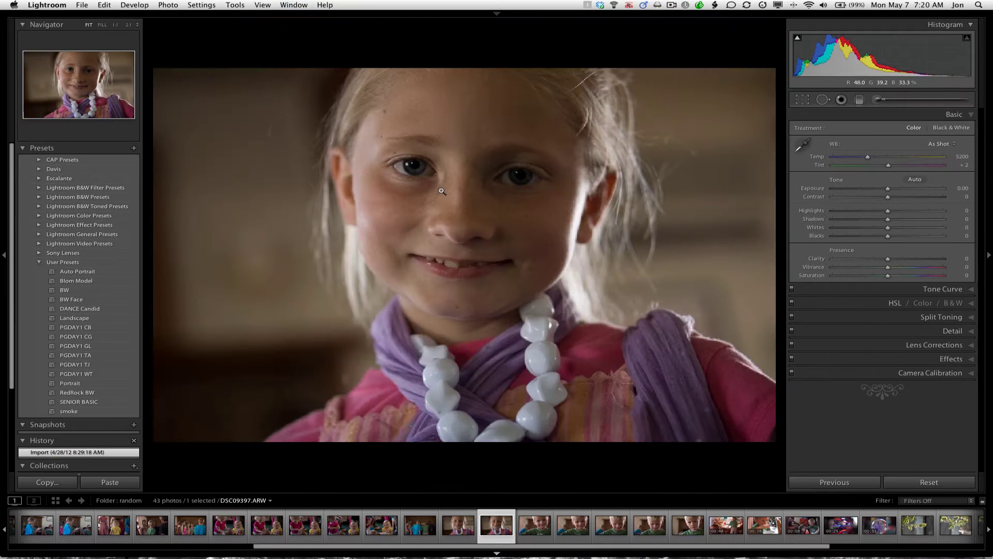
Step: Compare the raw against the camera JPEG DSC09397.JPG in Quick Look, then return to Lightroom
key("super+Tab")
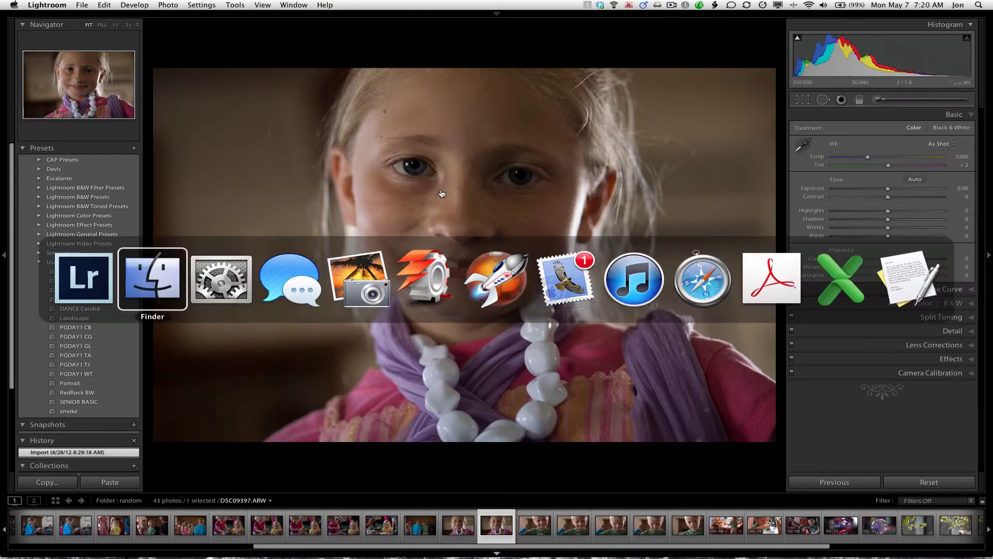
key("space")
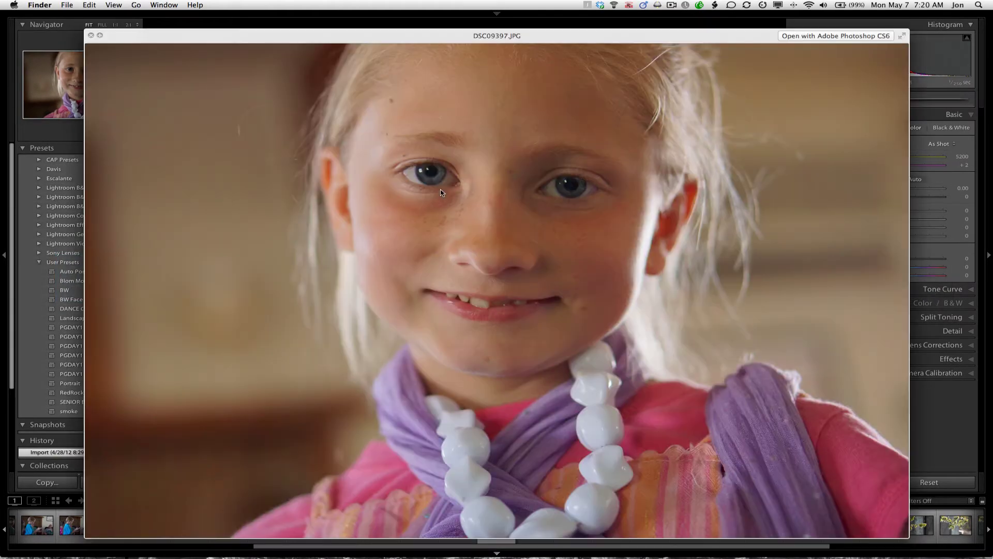
key("super+Tab")
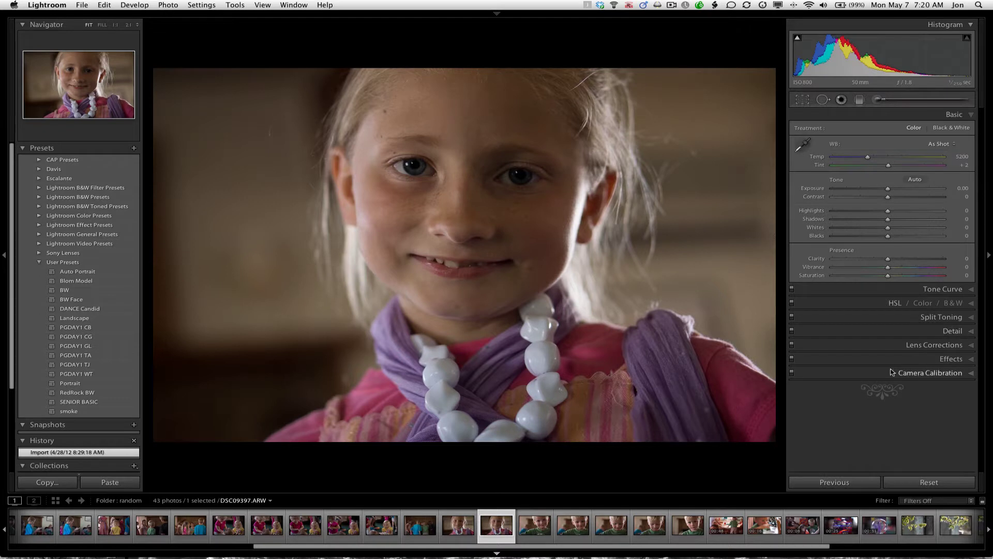
Step: Expand Camera Calibration and browse the Profile list, leaving it on Adobe Standard
left_click(927, 375)
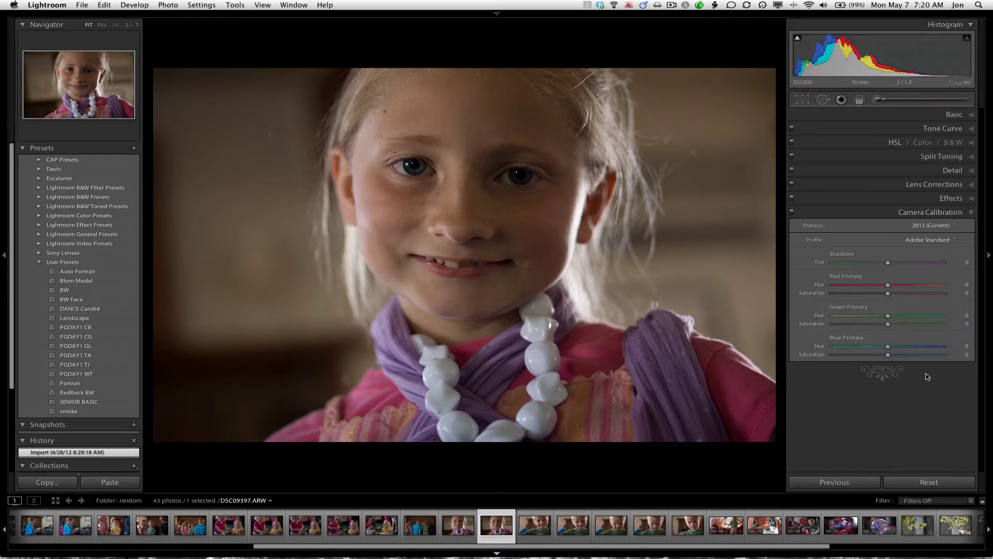
left_click(951, 242)
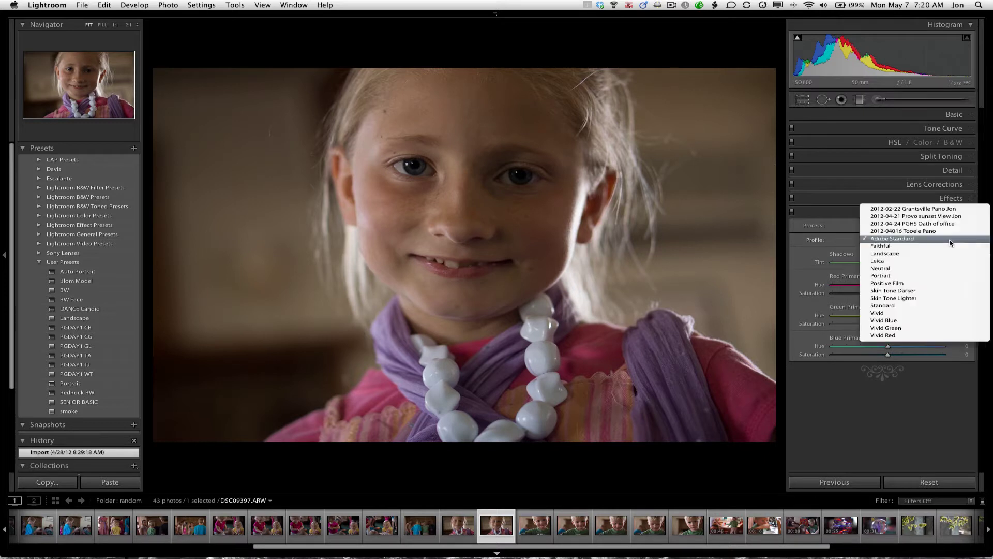
left_click(854, 242)
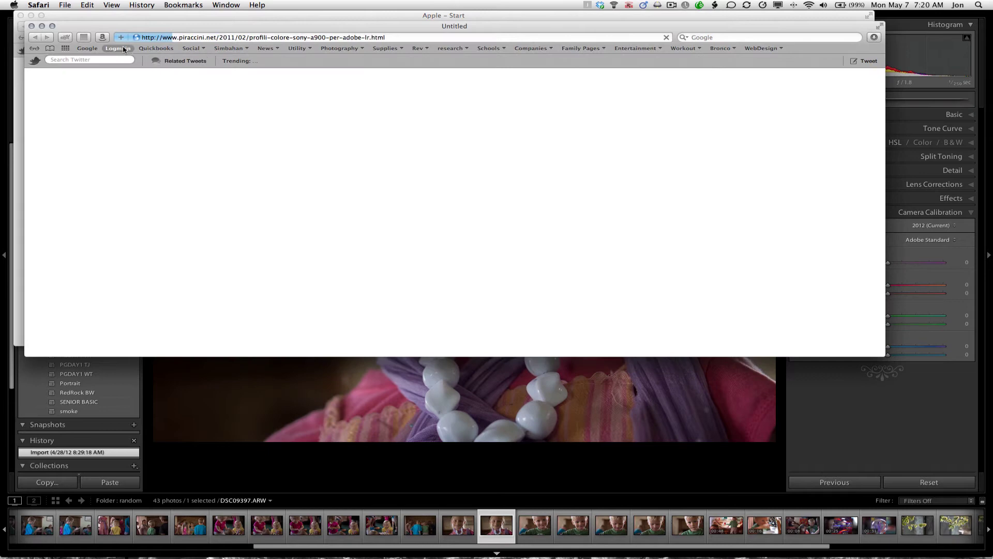
Step: Load the piraccini.net Sony color-profiles post in a smaller Safari window centred over Lightroom
key("super+w")
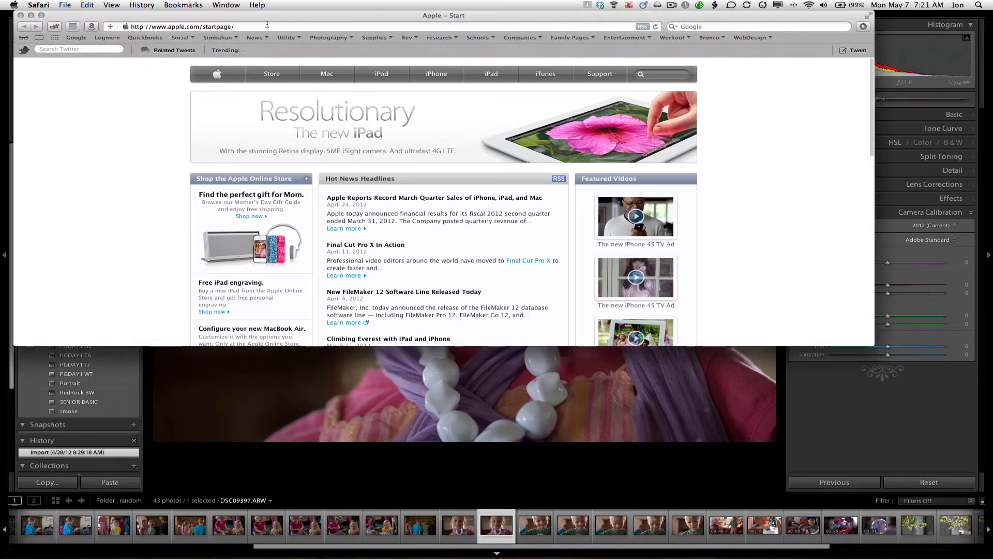
left_click(228, 27)
type("http://www.piraccini.net/2011/02/profili-colore-sony-a900-per-adobe-lr.html")
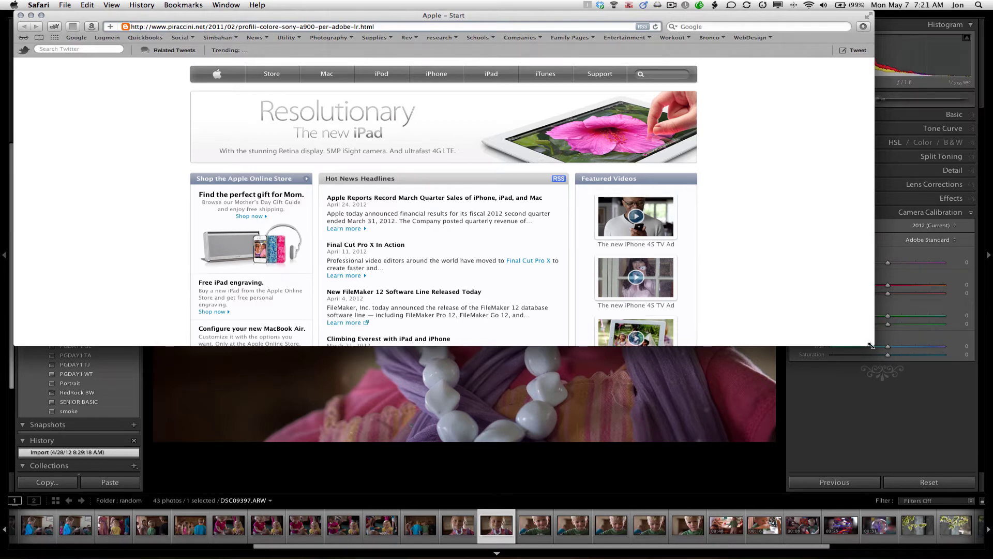
left_click_drag(871, 345, 599, 48)
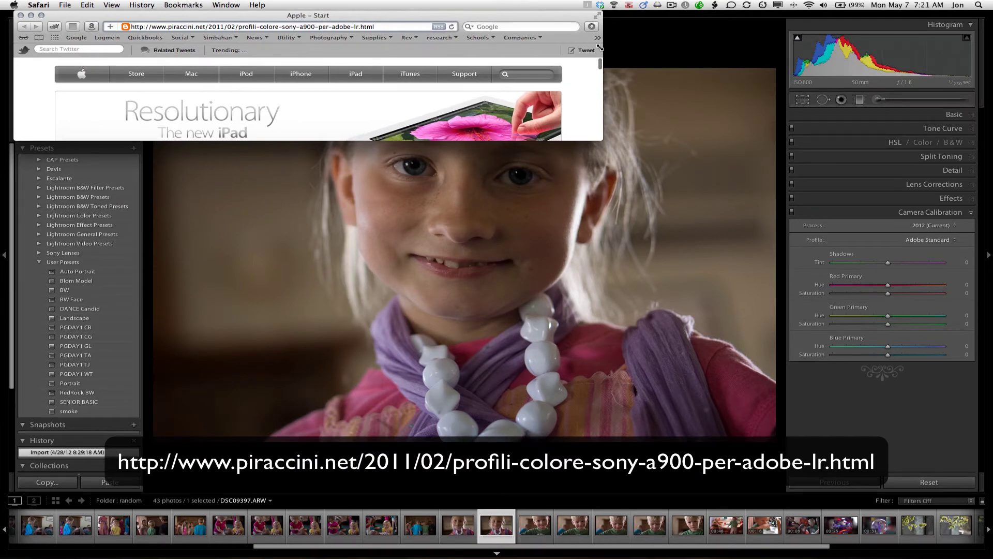
key("Return")
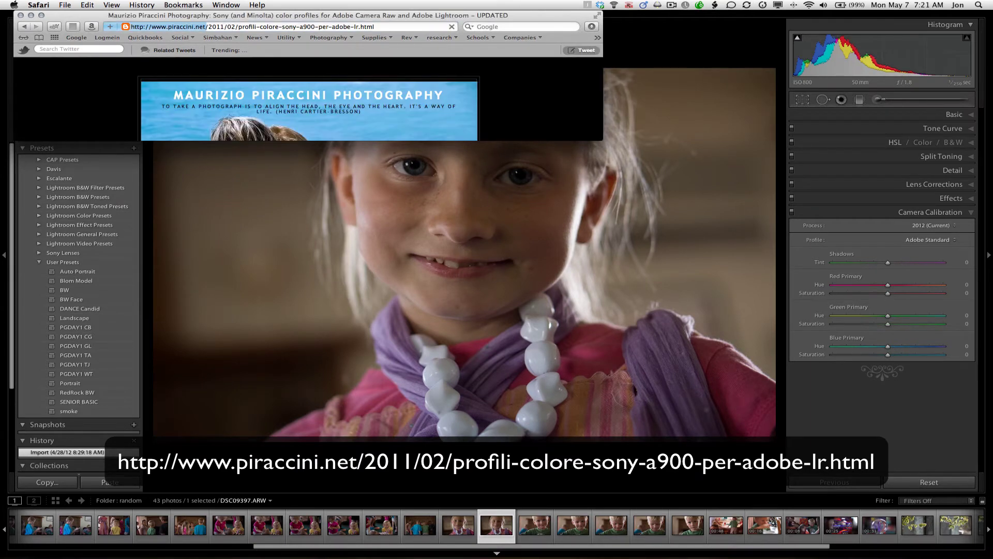
left_click_drag(361, 16, 538, 191)
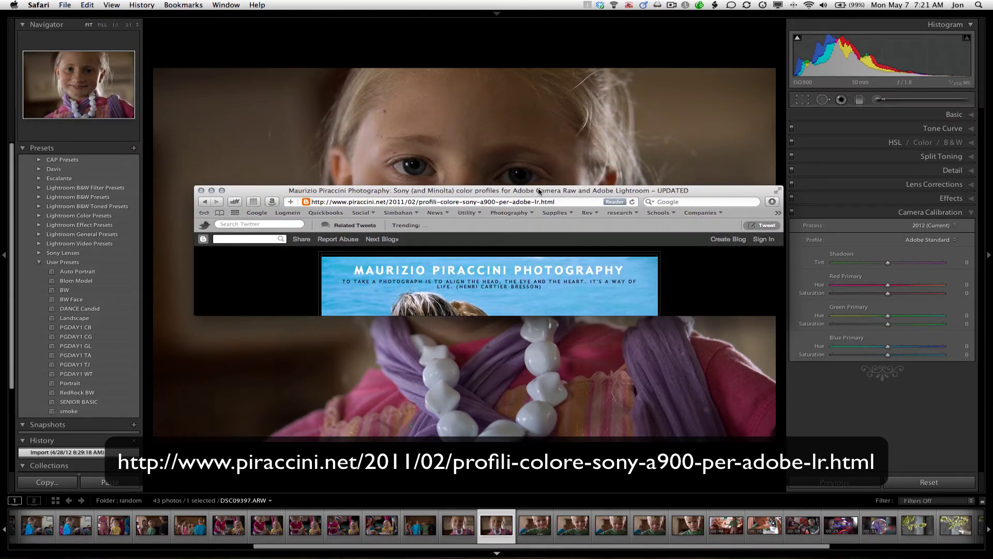
Step: Try the Faithful, Landscape and Leica calibration profiles, settling on Neutral
left_click(201, 191)
left_click(928, 241)
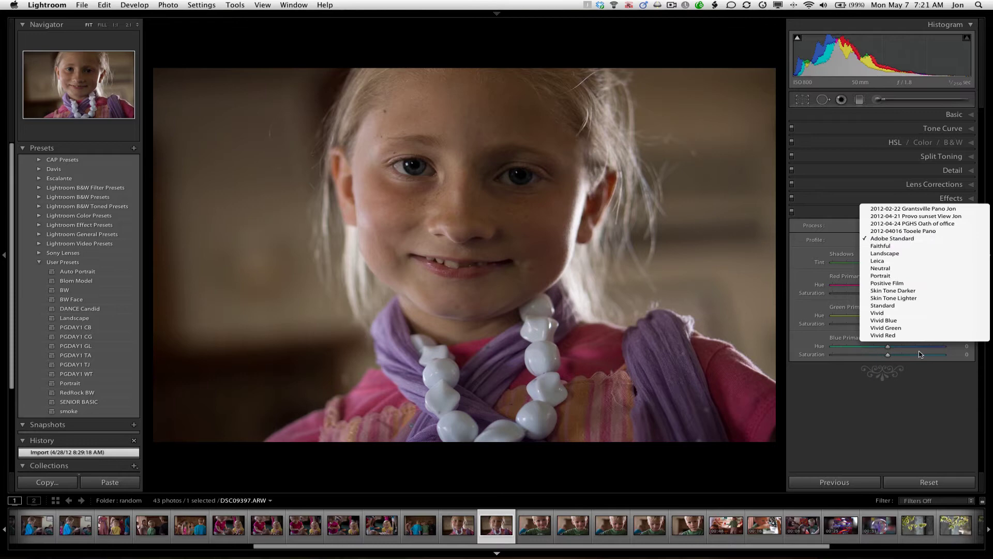
left_click(912, 246)
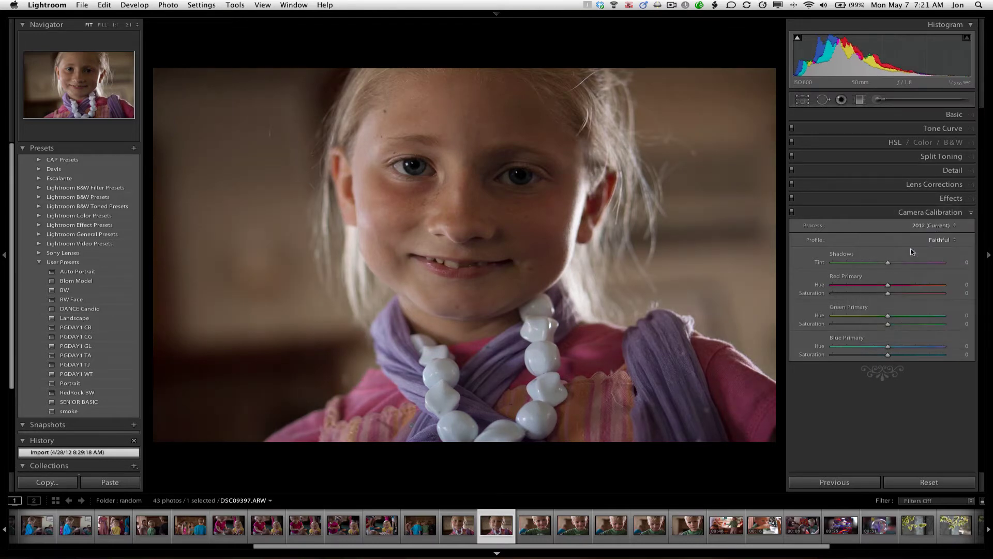
left_click(937, 240)
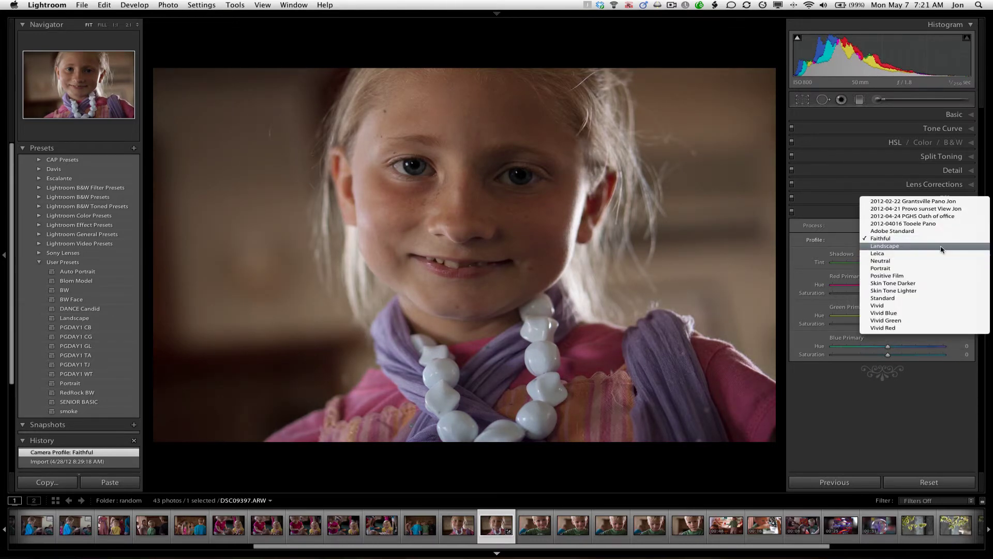
left_click(941, 246)
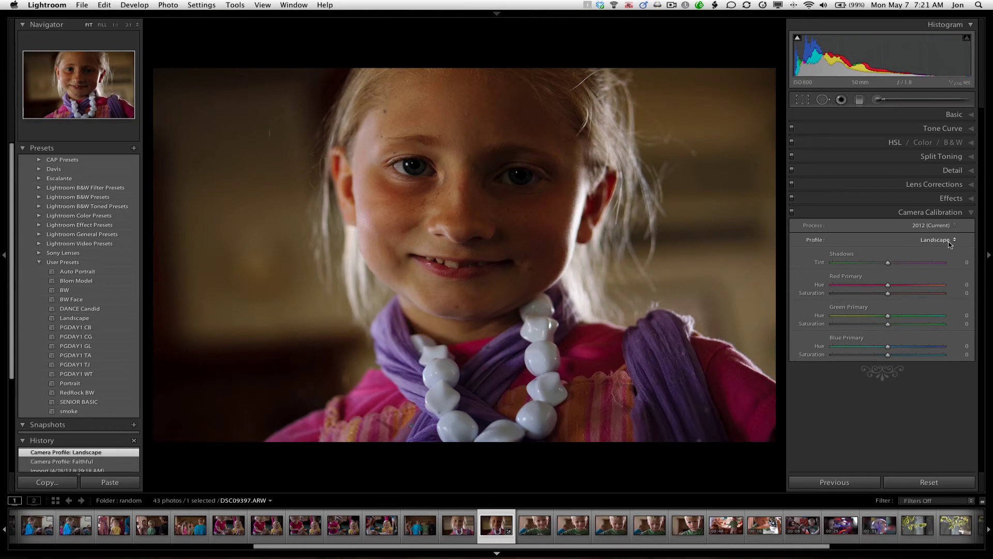
left_click(948, 240)
left_click(950, 246)
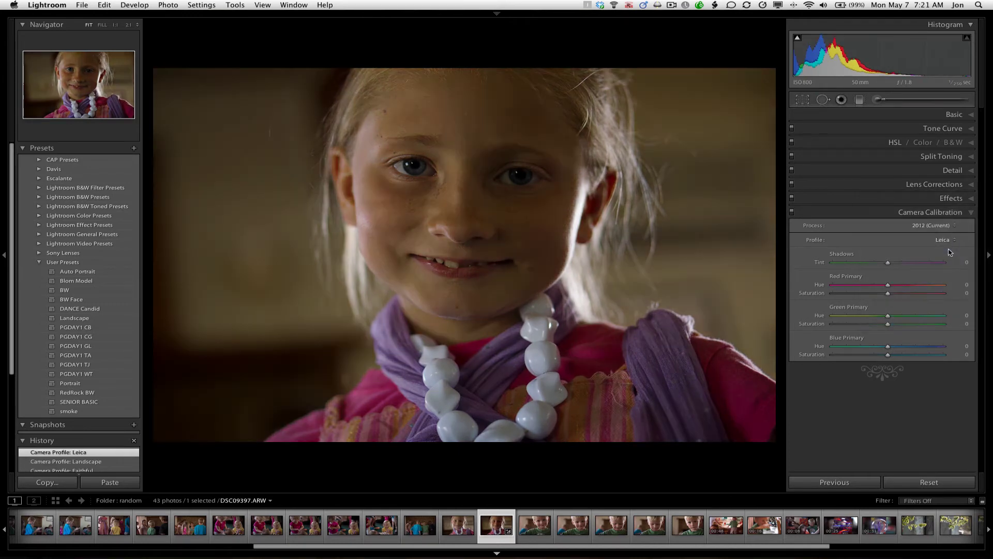
left_click(950, 240)
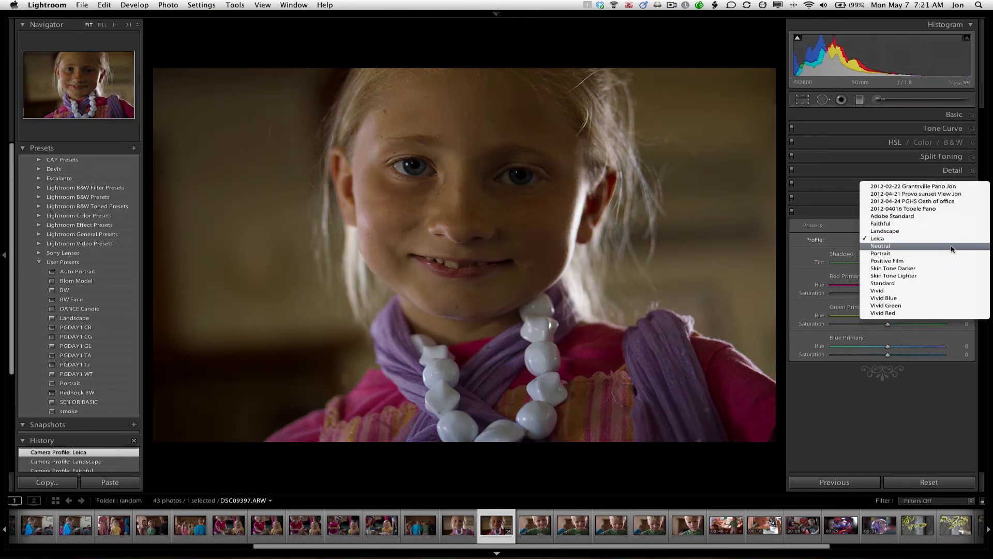
left_click(949, 247)
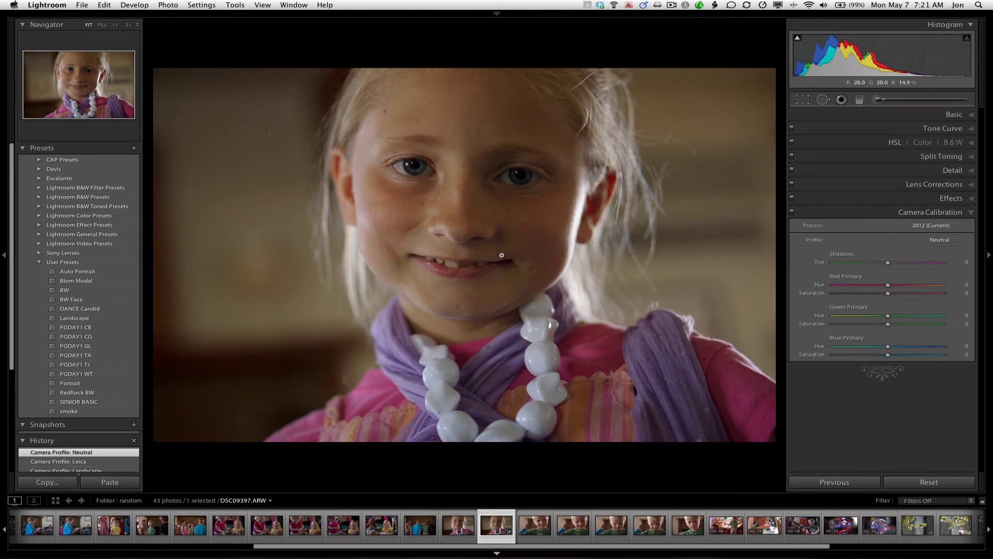
Step: Compare the Neutral result with the camera JPEG preview in Finder
key("super+Tab")
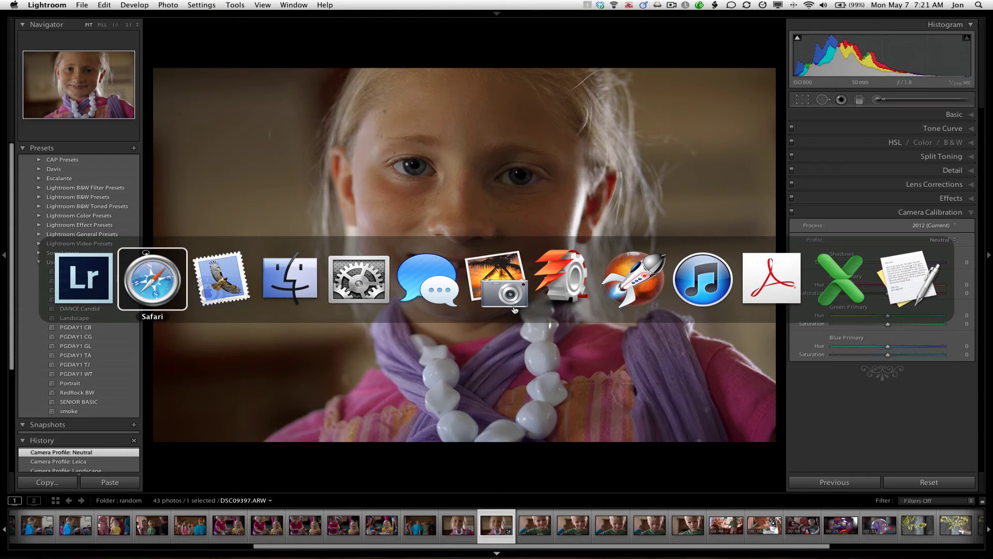
key("super+Tab")
key("super+Tab")
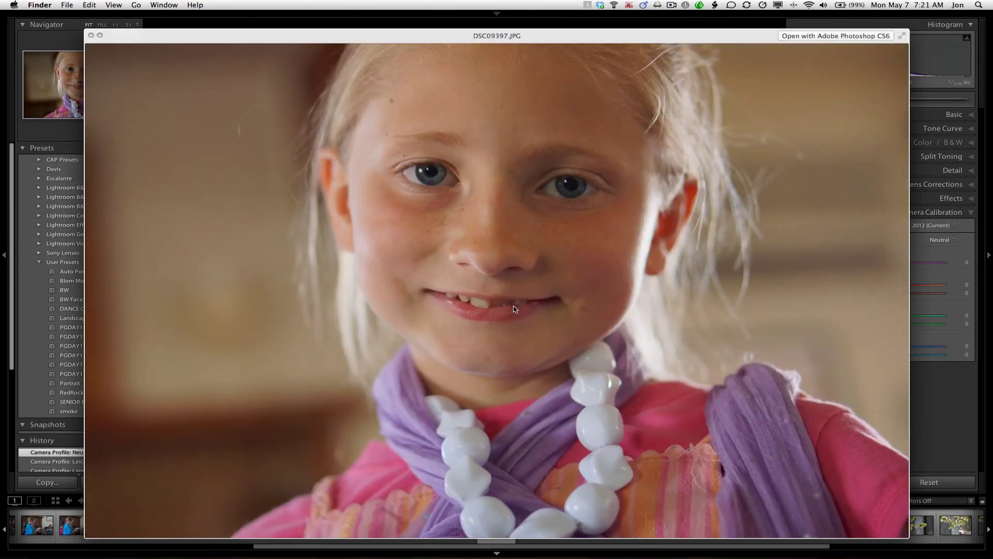
key("super+Tab")
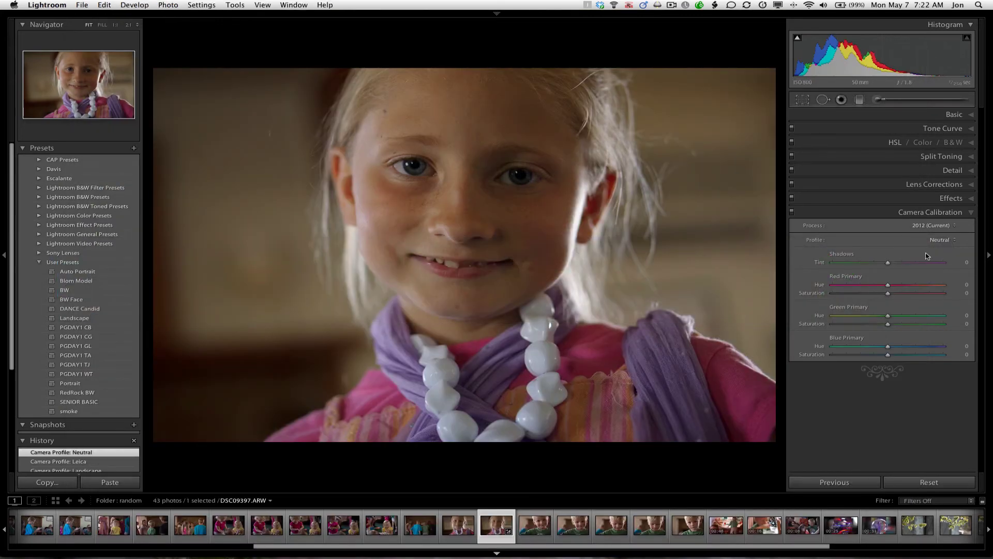
Step: Preview the Portrait, Positive Film, Skin Tone Darker, Skin Tone Lighter and Standard profiles
left_click(942, 240)
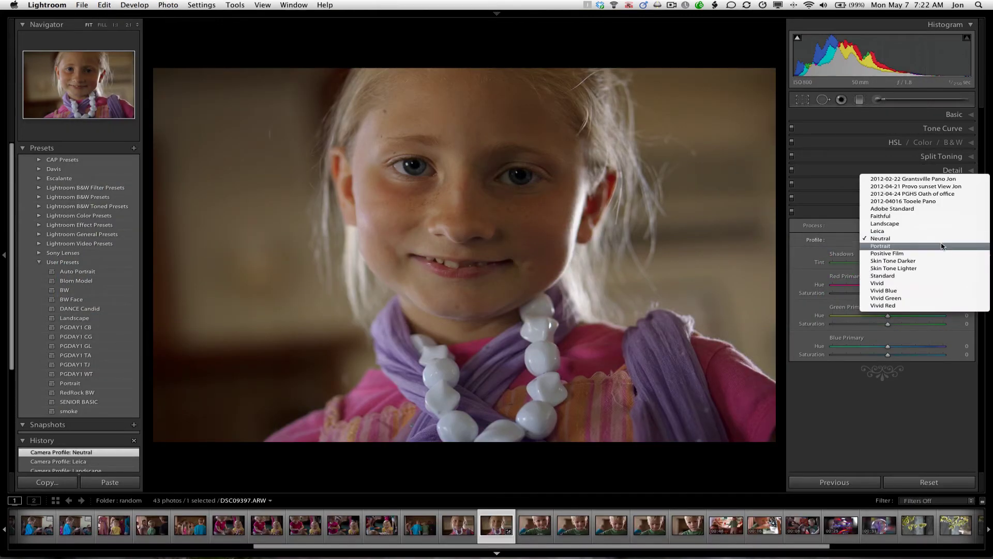
left_click(943, 246)
left_click(947, 241)
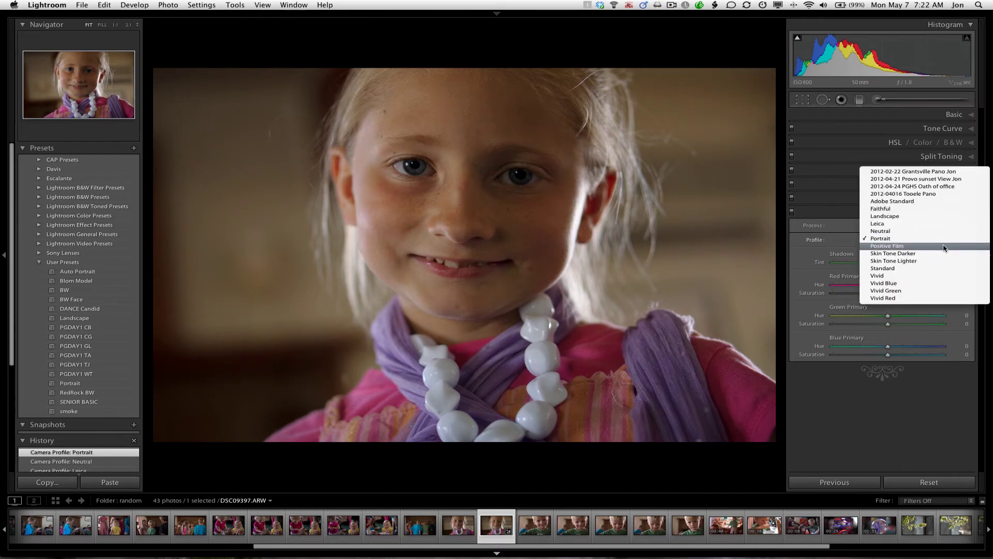
left_click(947, 248)
left_click(947, 241)
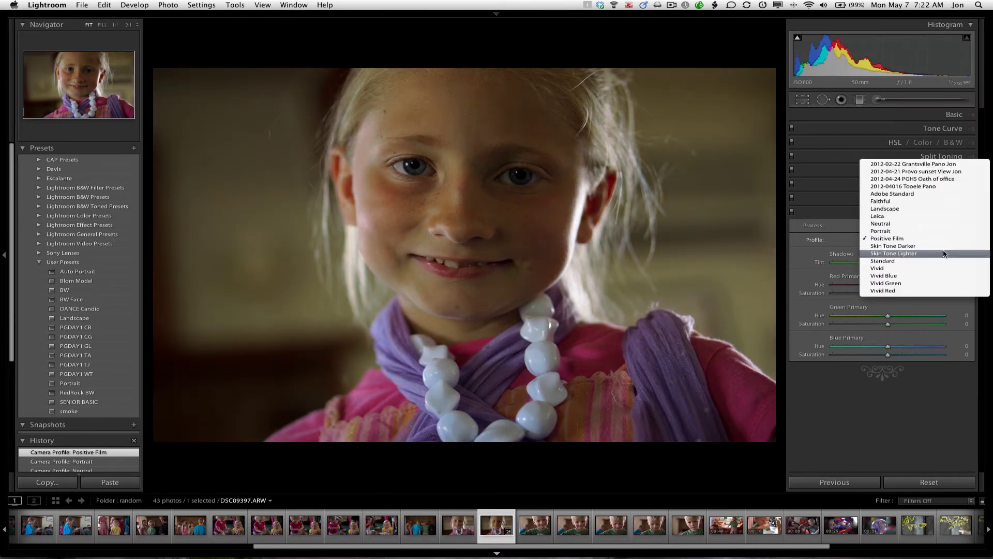
left_click(945, 250)
left_click(947, 241)
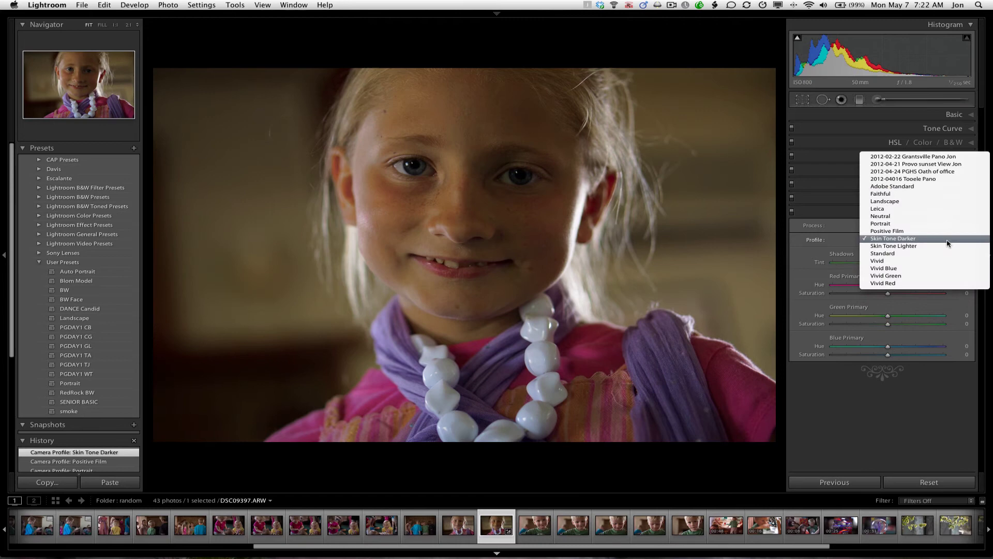
left_click(945, 249)
left_click(946, 245)
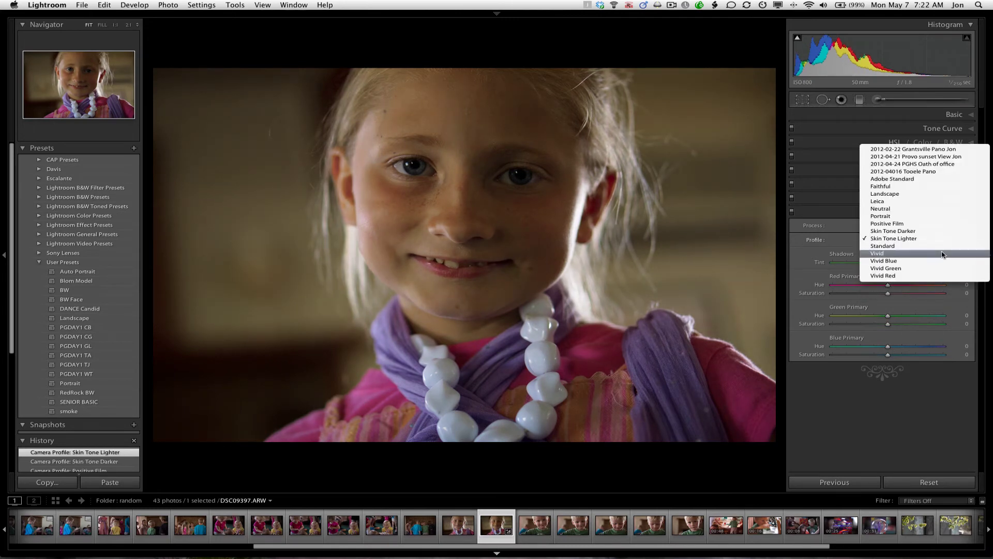
left_click(946, 246)
Step: Preview the Vivid, Vivid Blue, Vivid Green and Vivid Red profiles, ending on Vivid Red
left_click(947, 246)
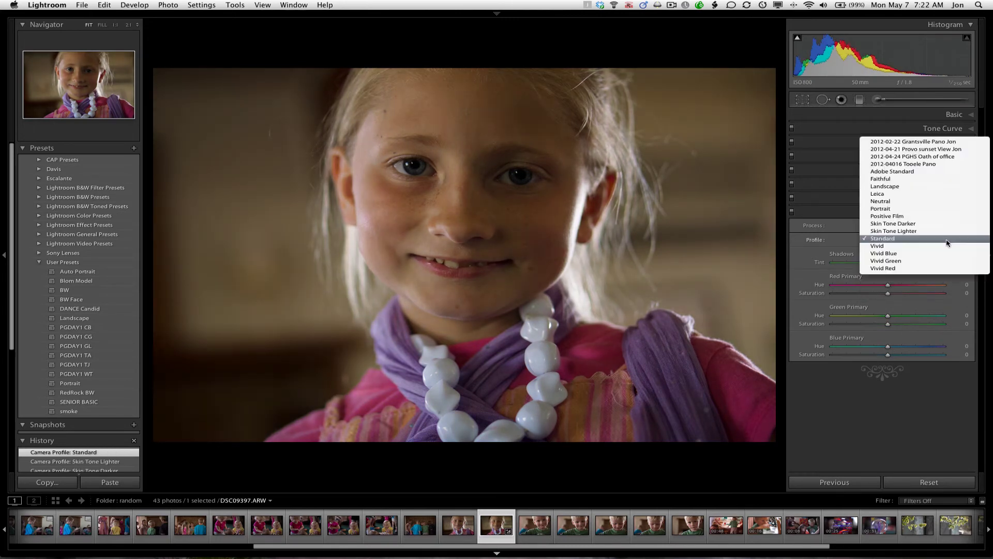
left_click(946, 245)
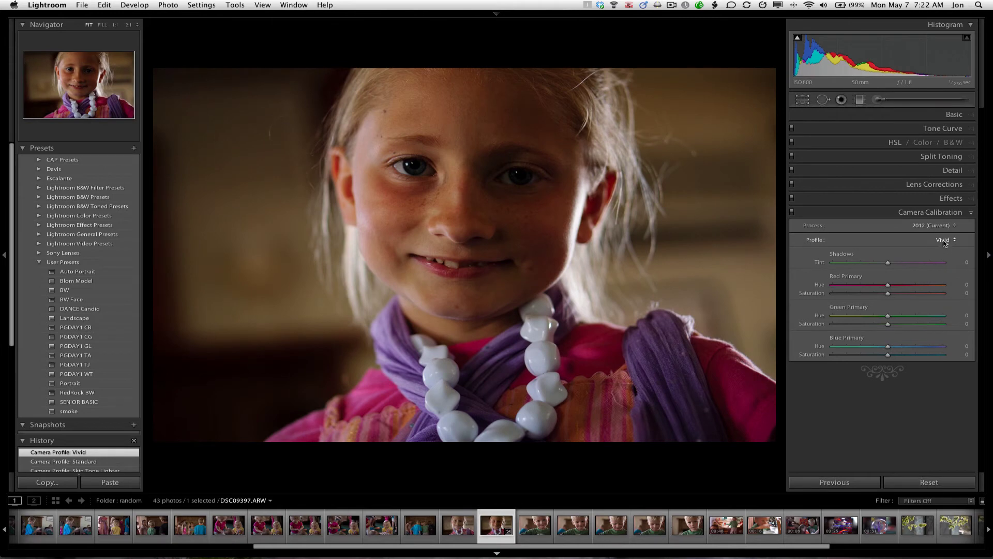
left_click(947, 245)
left_click(944, 249)
left_click(943, 249)
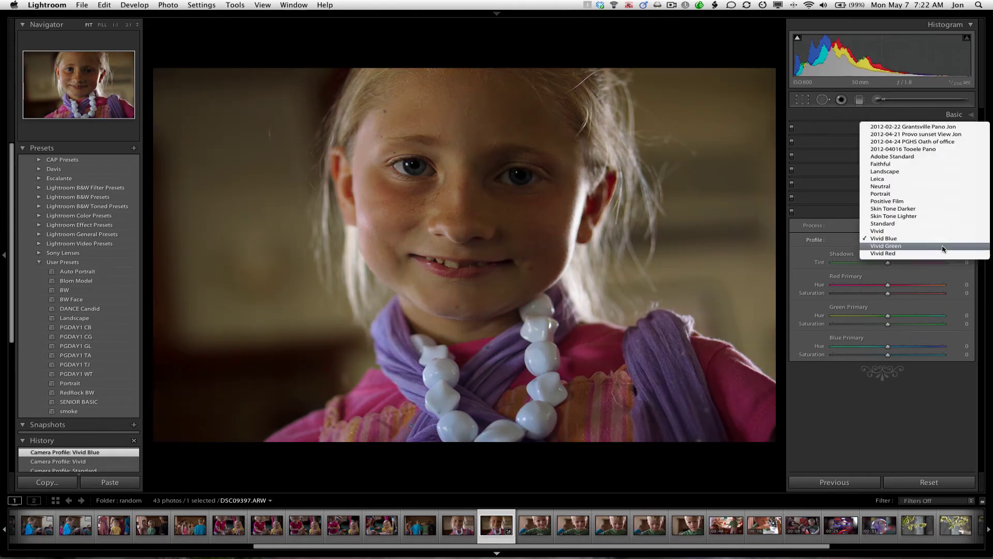
left_click(944, 247)
left_click(944, 247)
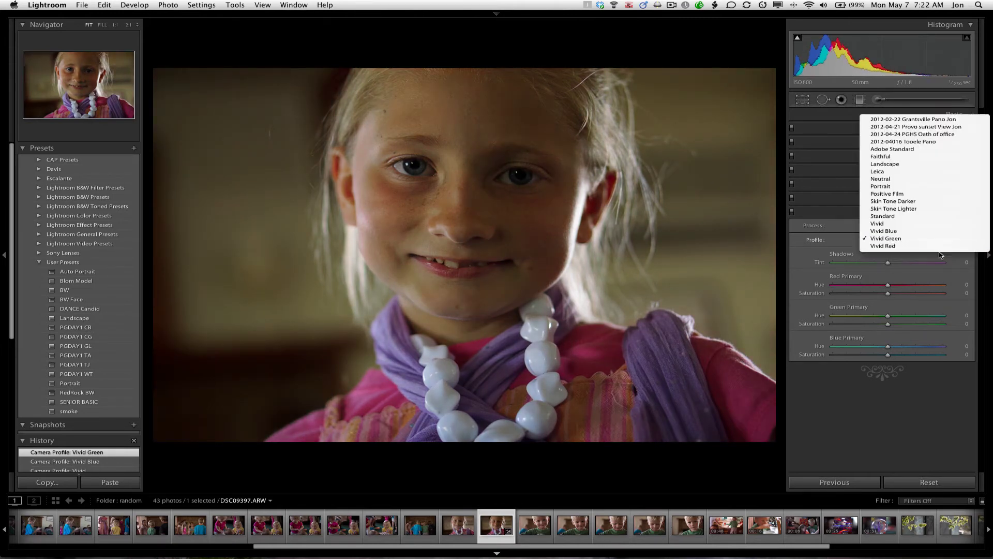
left_click(943, 248)
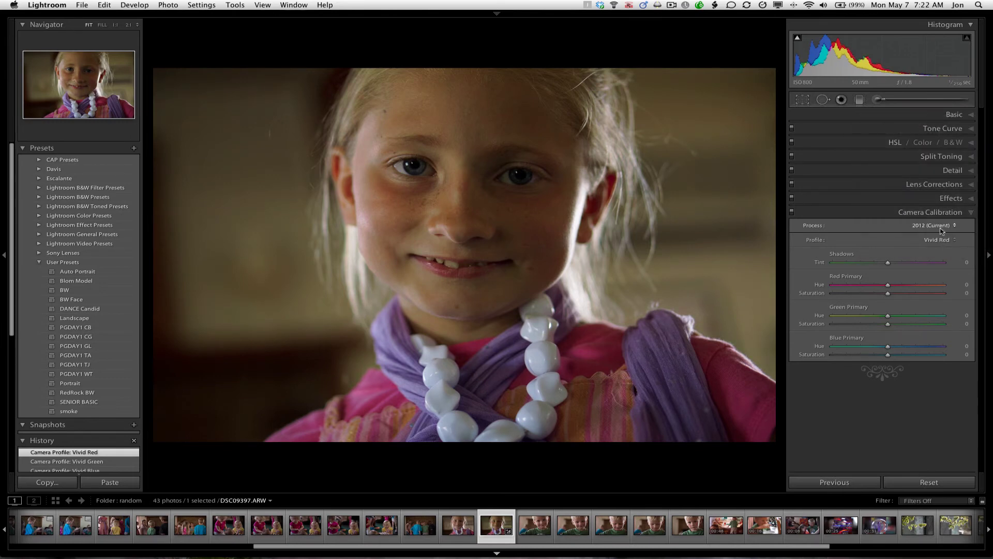
left_click(944, 240)
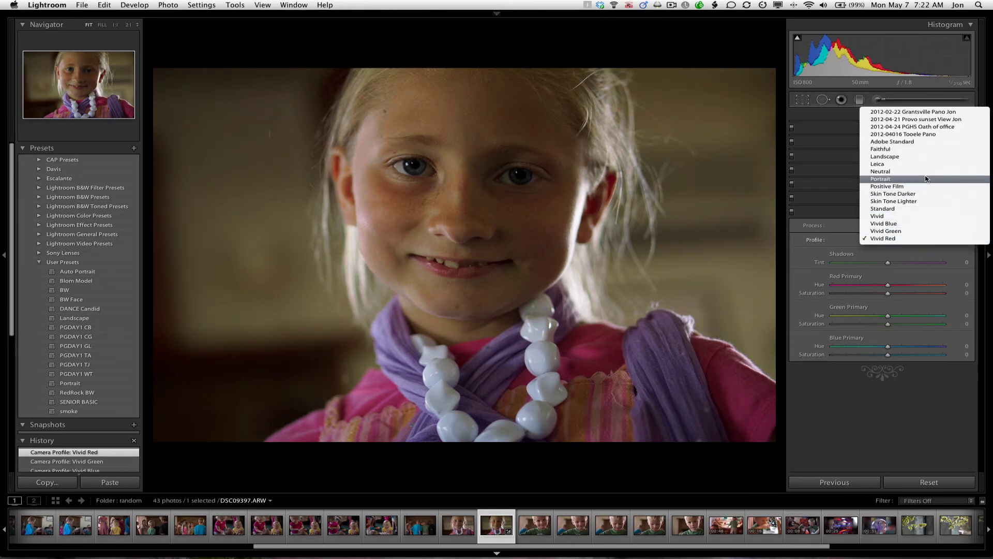
Step: Apply the Portrait calibration profile and raise Exposure to +1.30
left_click(934, 179)
left_click(919, 116)
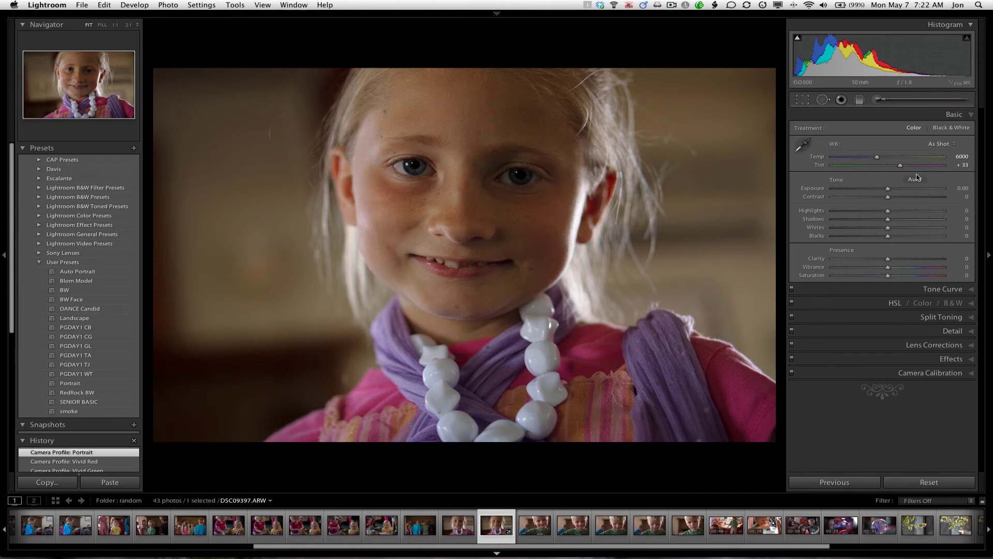
left_click_drag(887, 188, 902, 188)
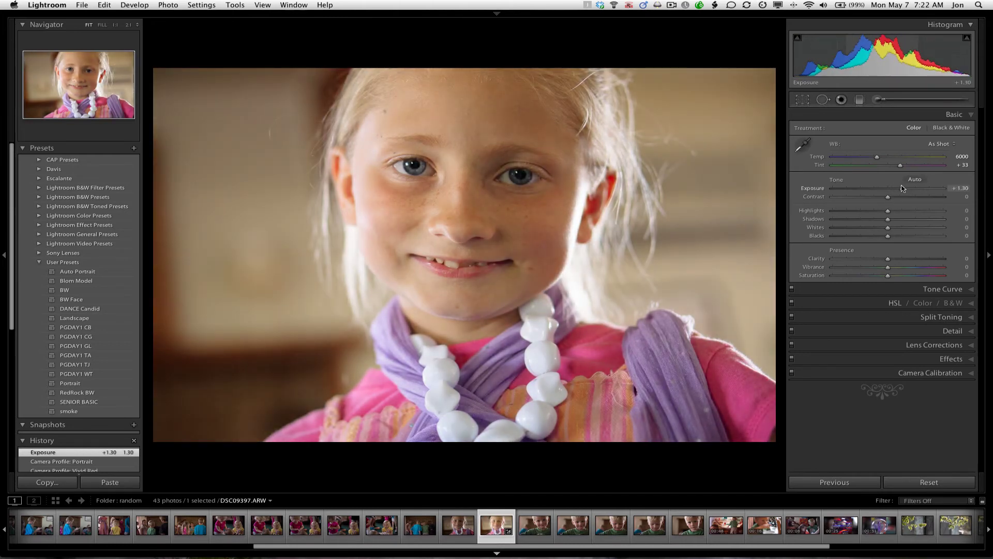
Step: Compare the brightened raw against the camera JPEG in Quick Look, then return to Lightroom
key("super+Tab")
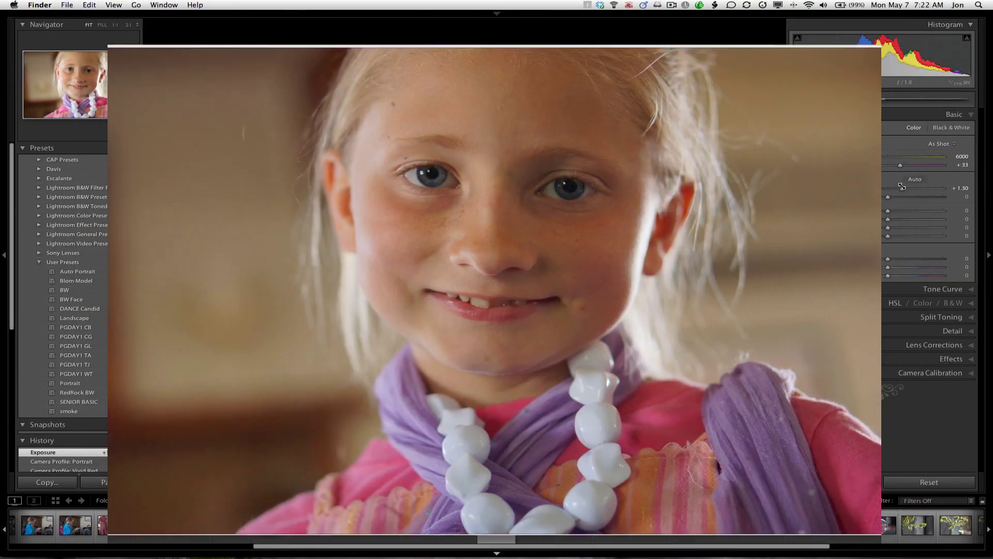
left_click_drag(664, 39, 659, 193)
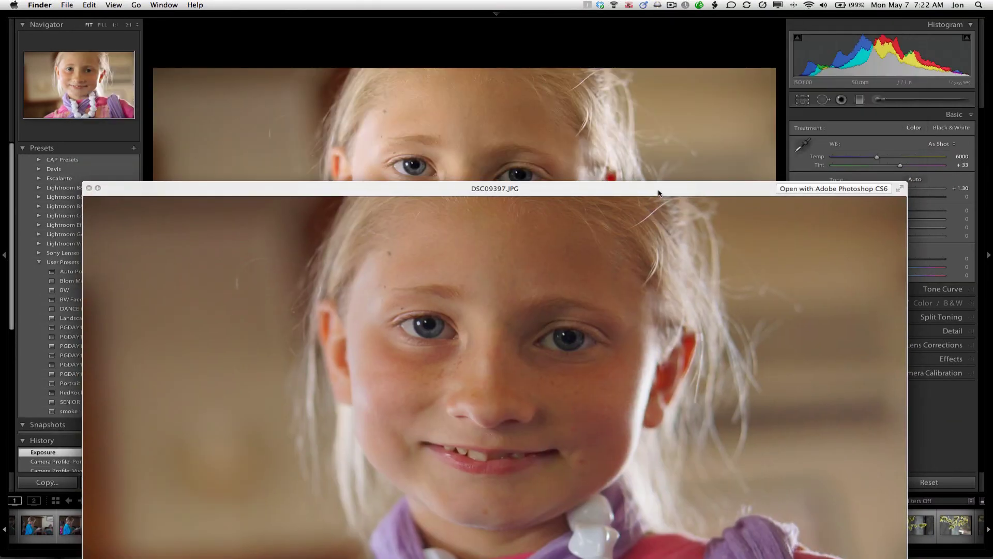
key("space")
left_click(711, 186)
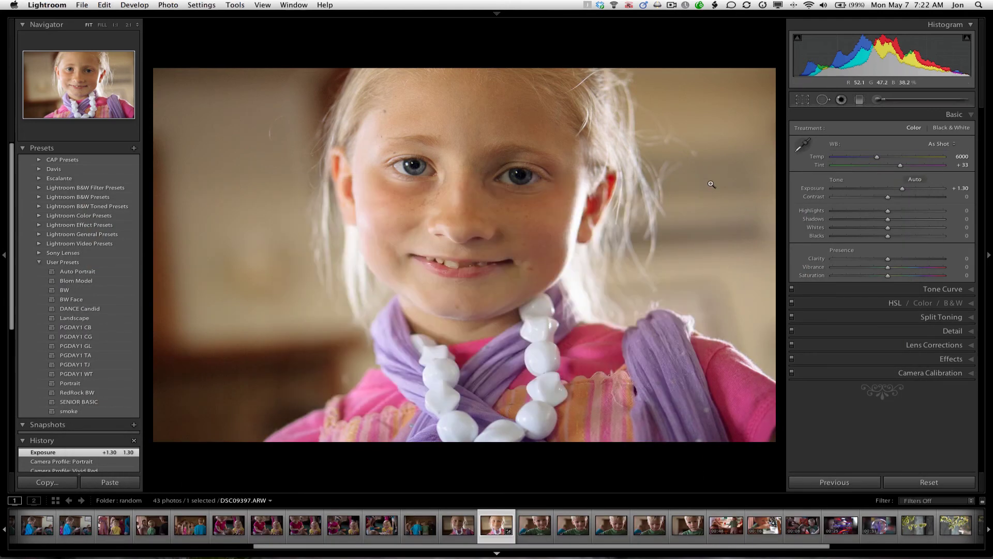
Step: Briefly apply Adobe Standard for comparison, then set the raw back to the Portrait profile
left_click(937, 373)
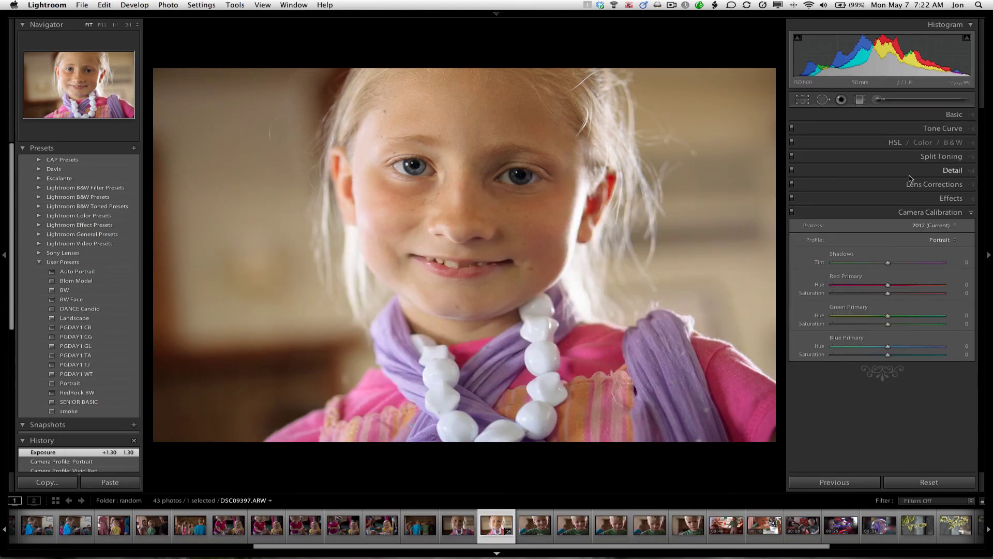
left_click(947, 239)
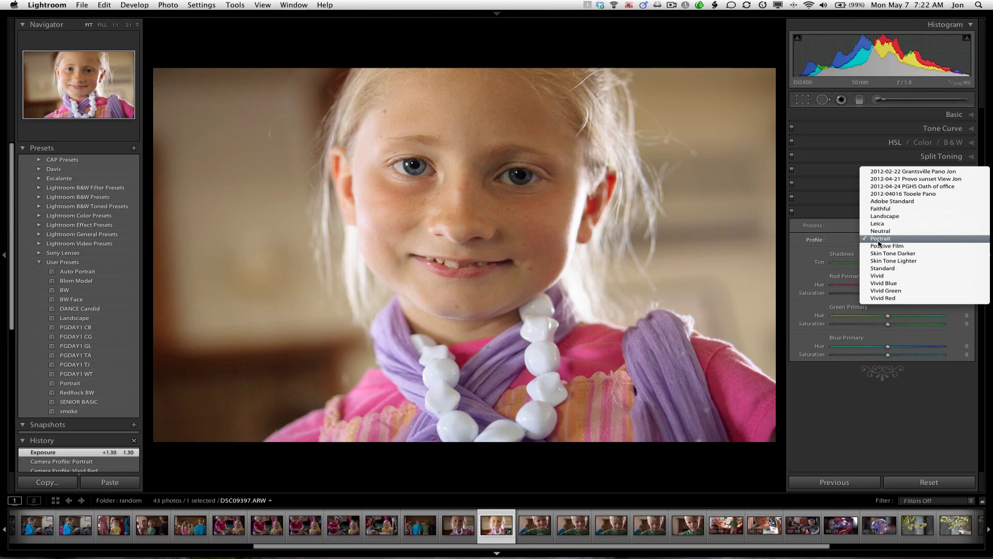
left_click(893, 201)
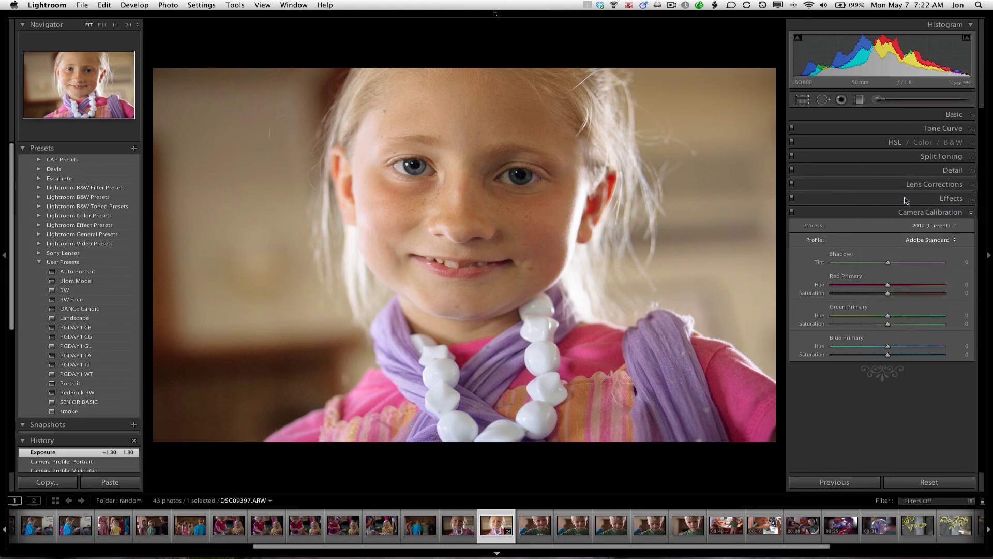
left_click(925, 239)
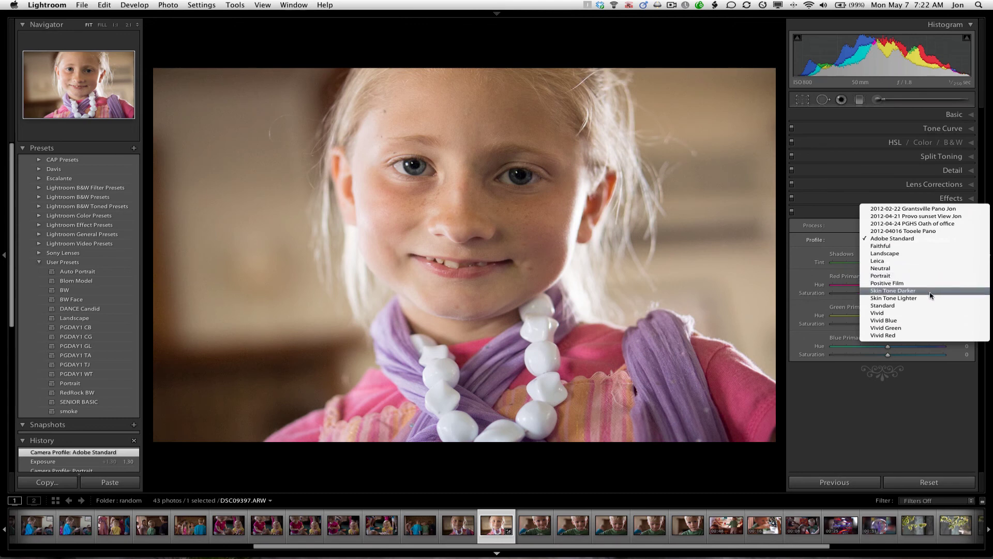
left_click(931, 276)
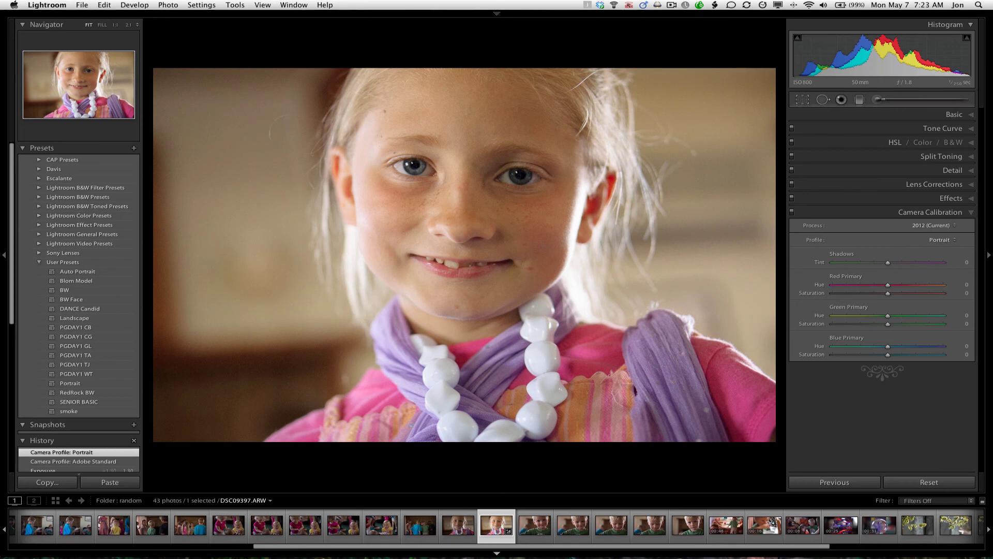
key("super+Tab")
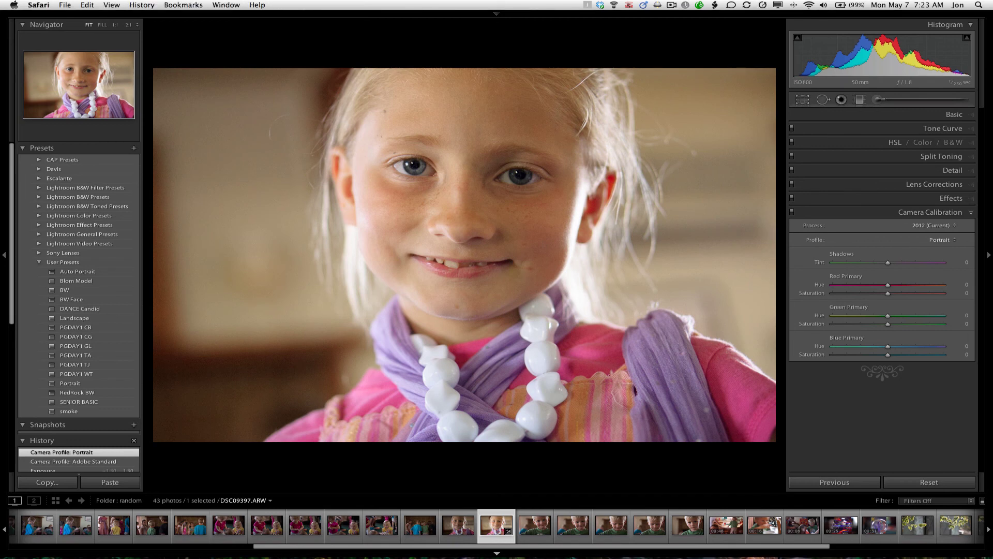